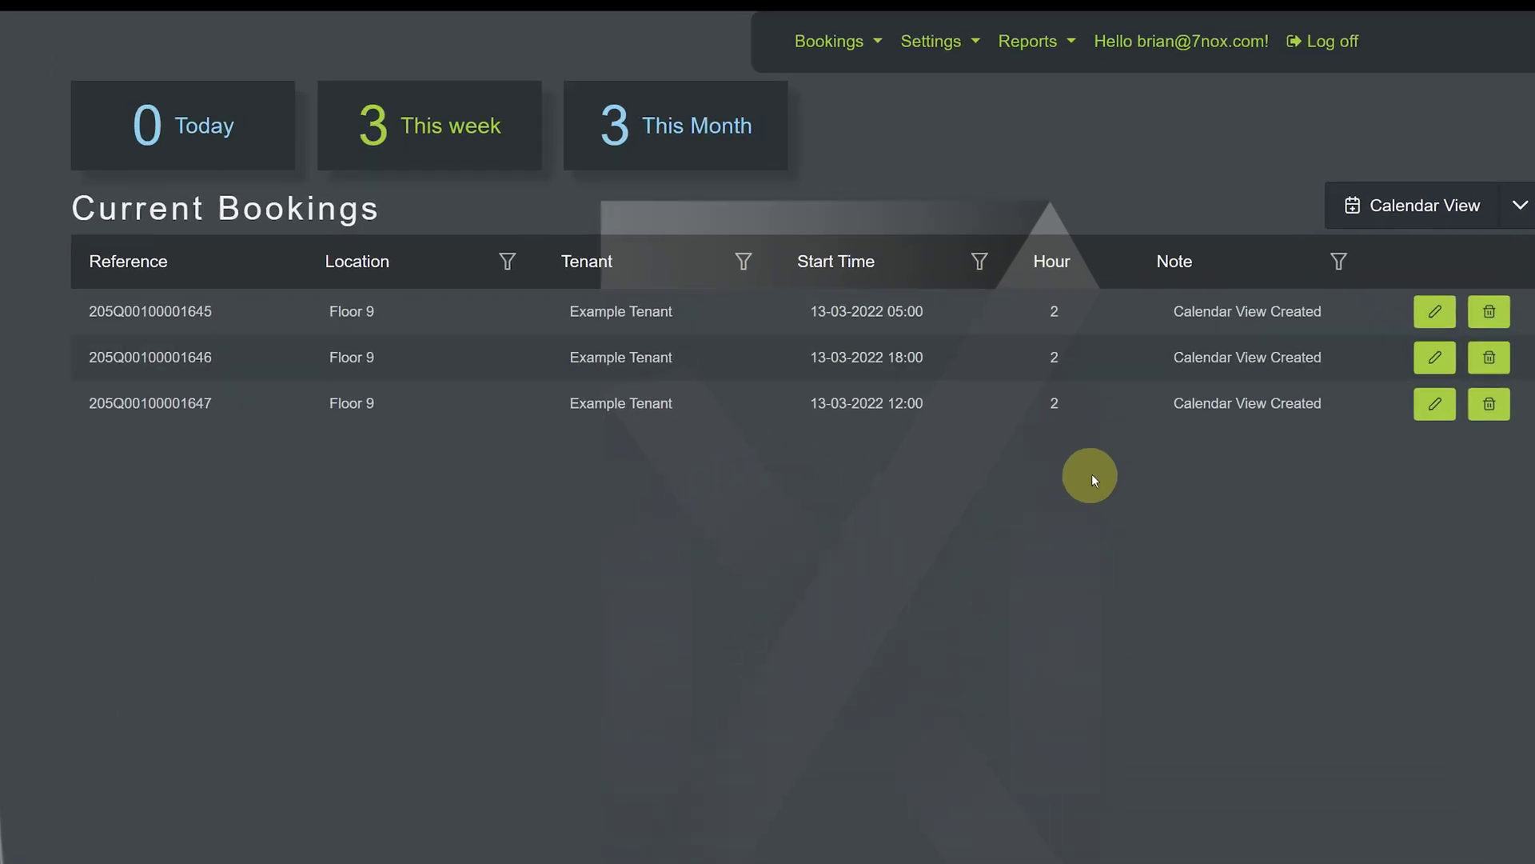
Step: Go to Settings > Floor Manager to see the three existing floors and the create form
left_click(956, 37)
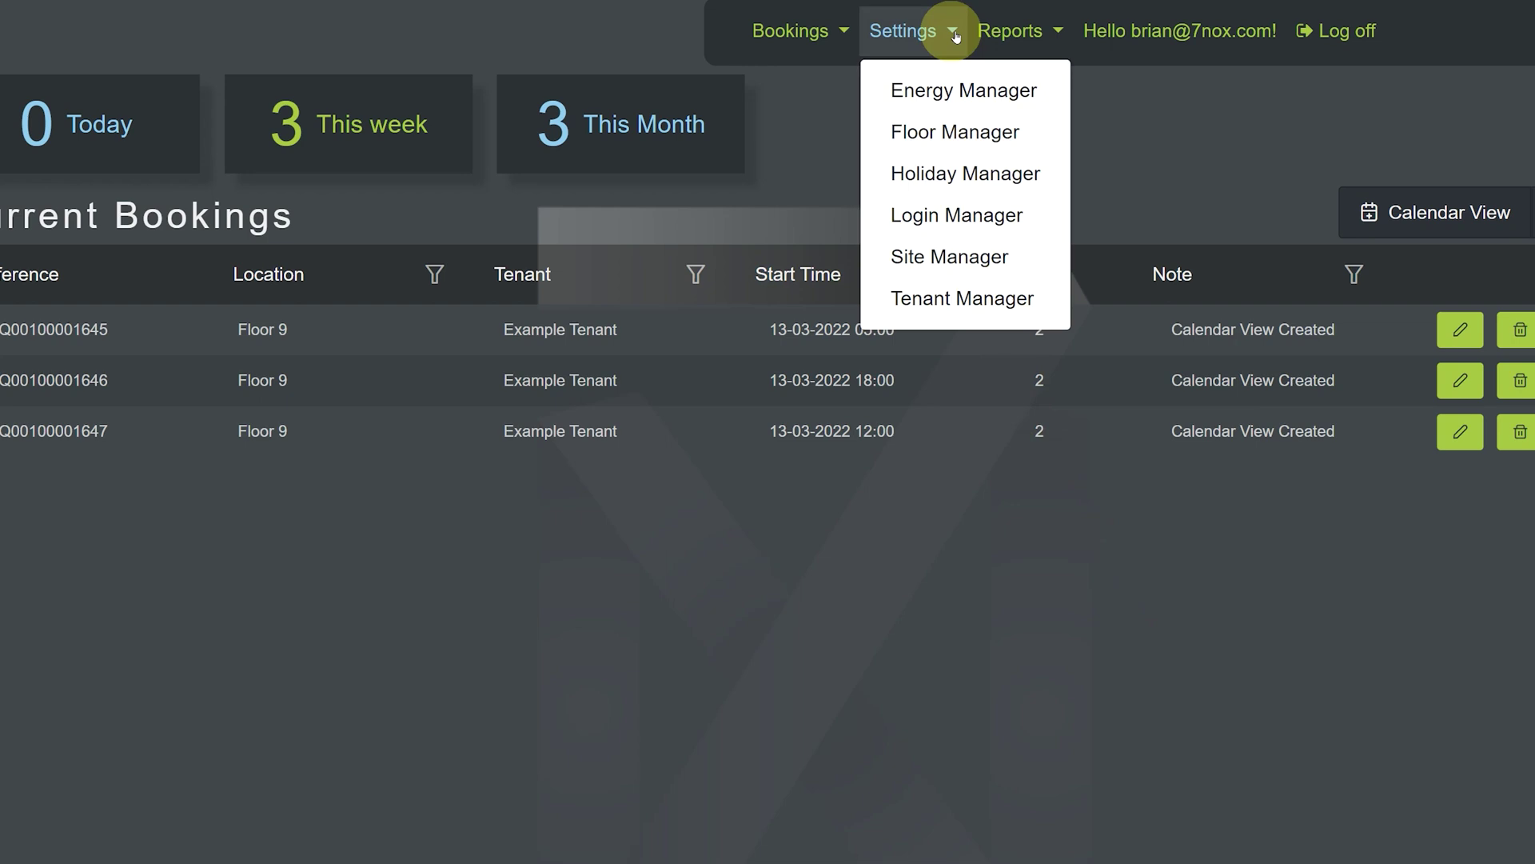
left_click(958, 129)
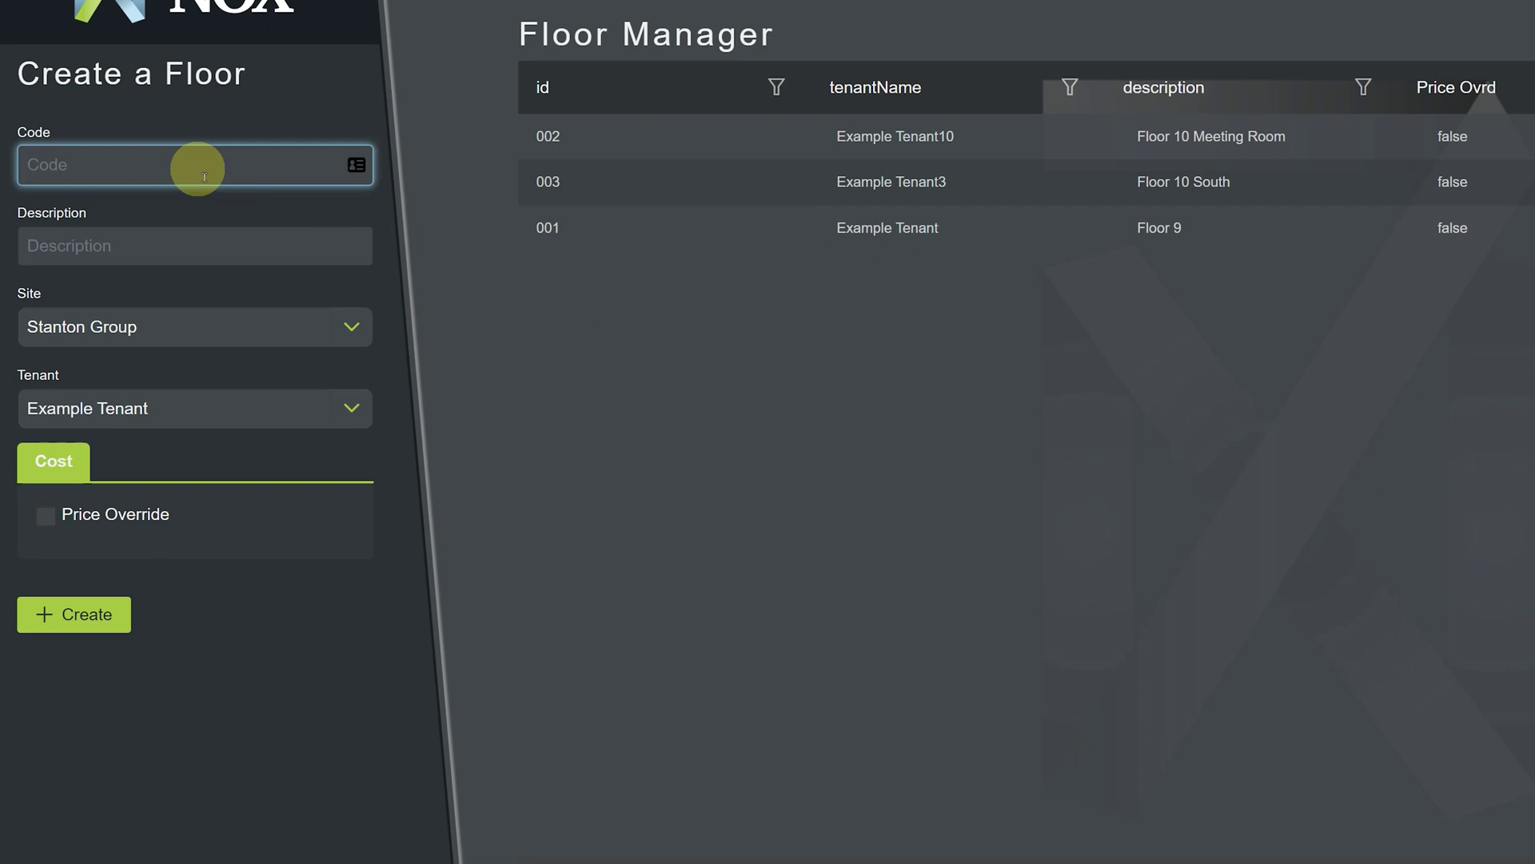
Step: Enter code 008 and description 'Level 8', keep site Stanton Group, and choose tenant Example Tenant8
left_click(69, 231)
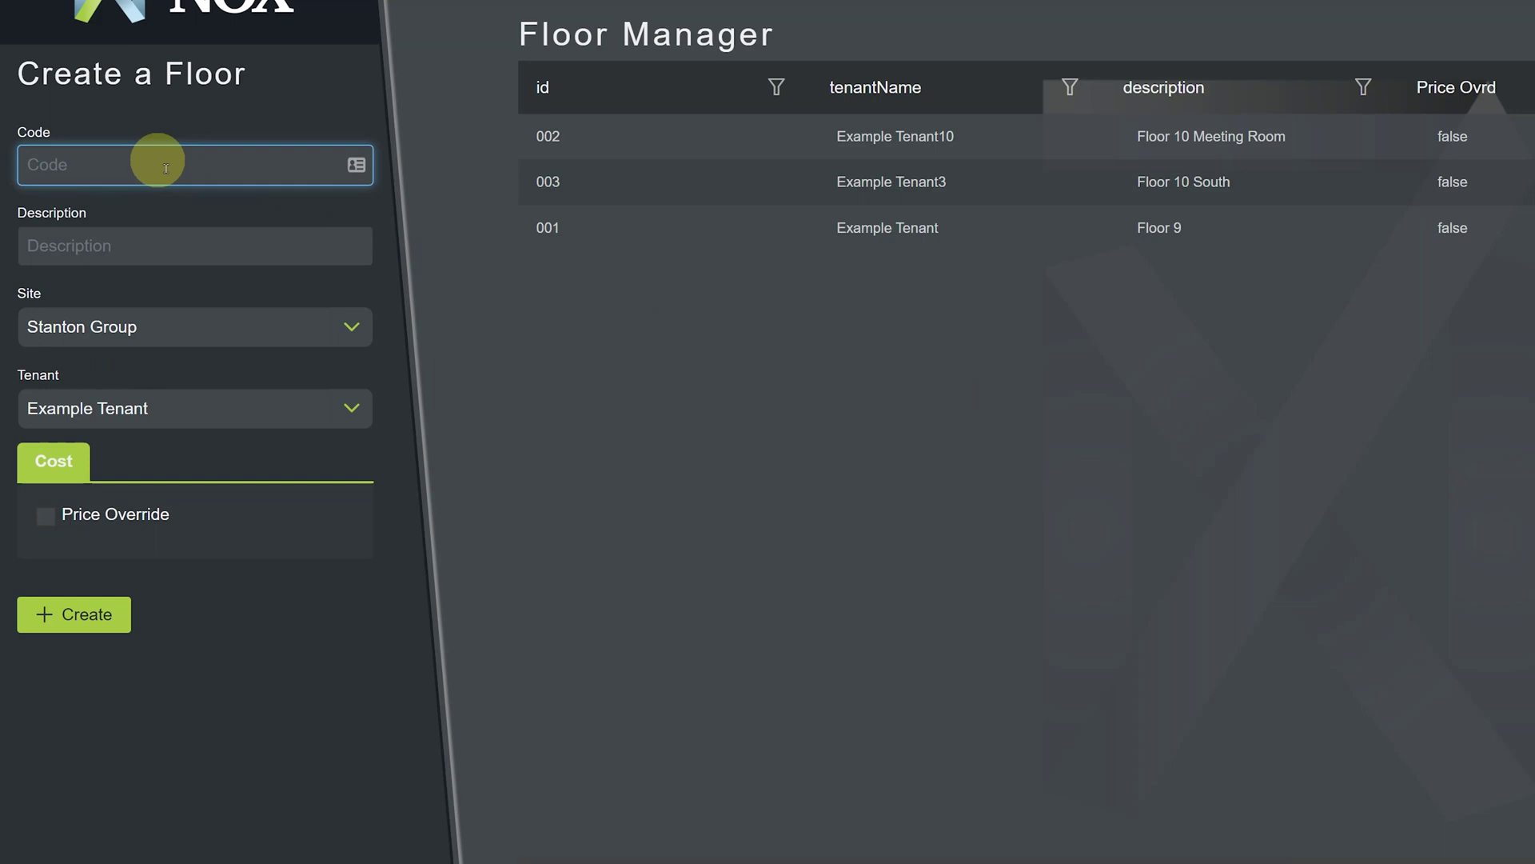
type("008")
left_click(166, 249)
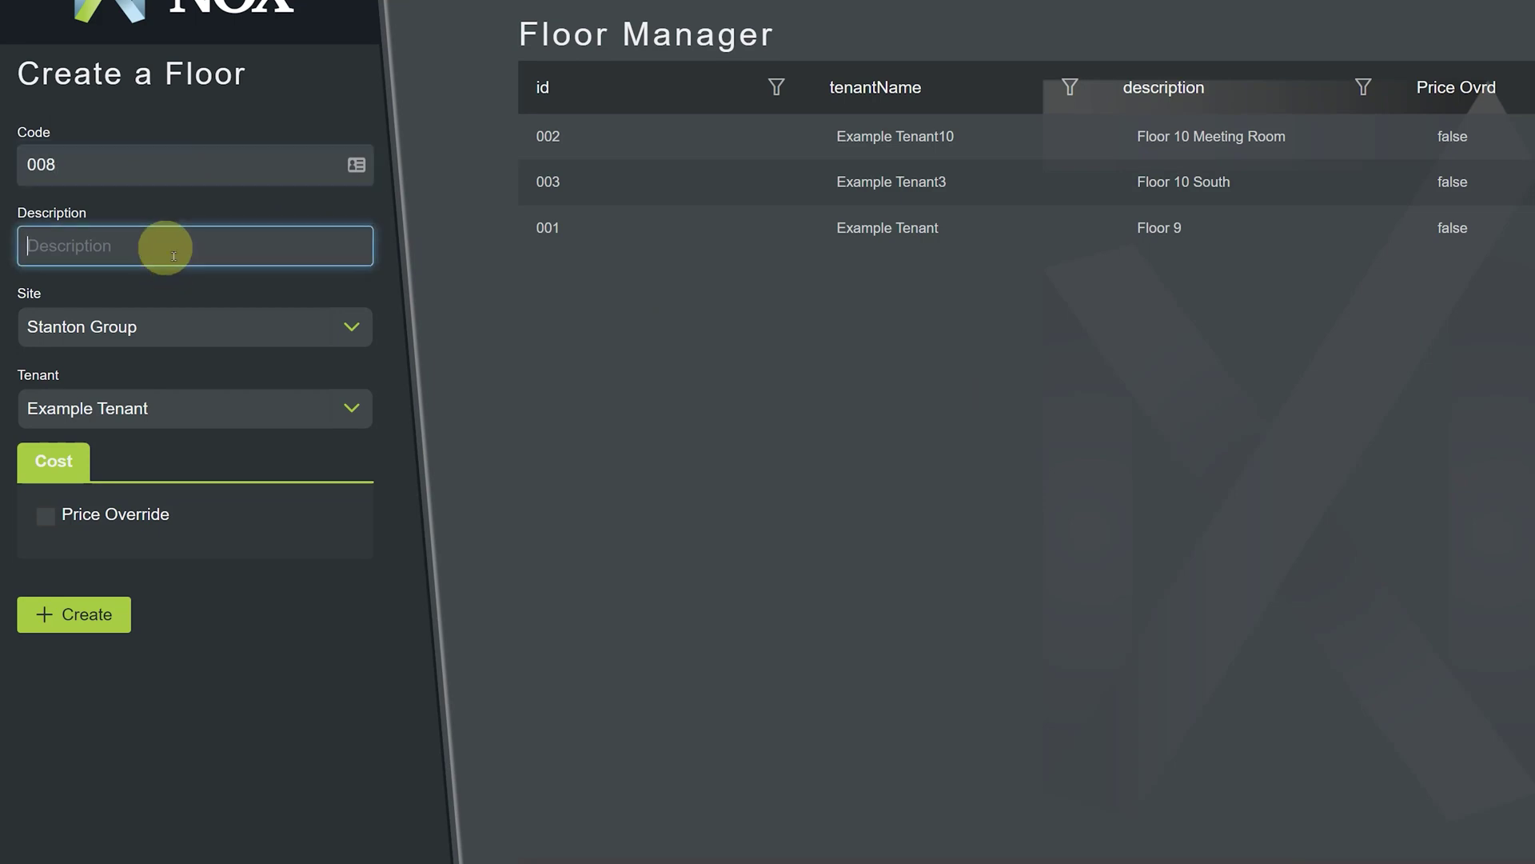
type("Level 8")
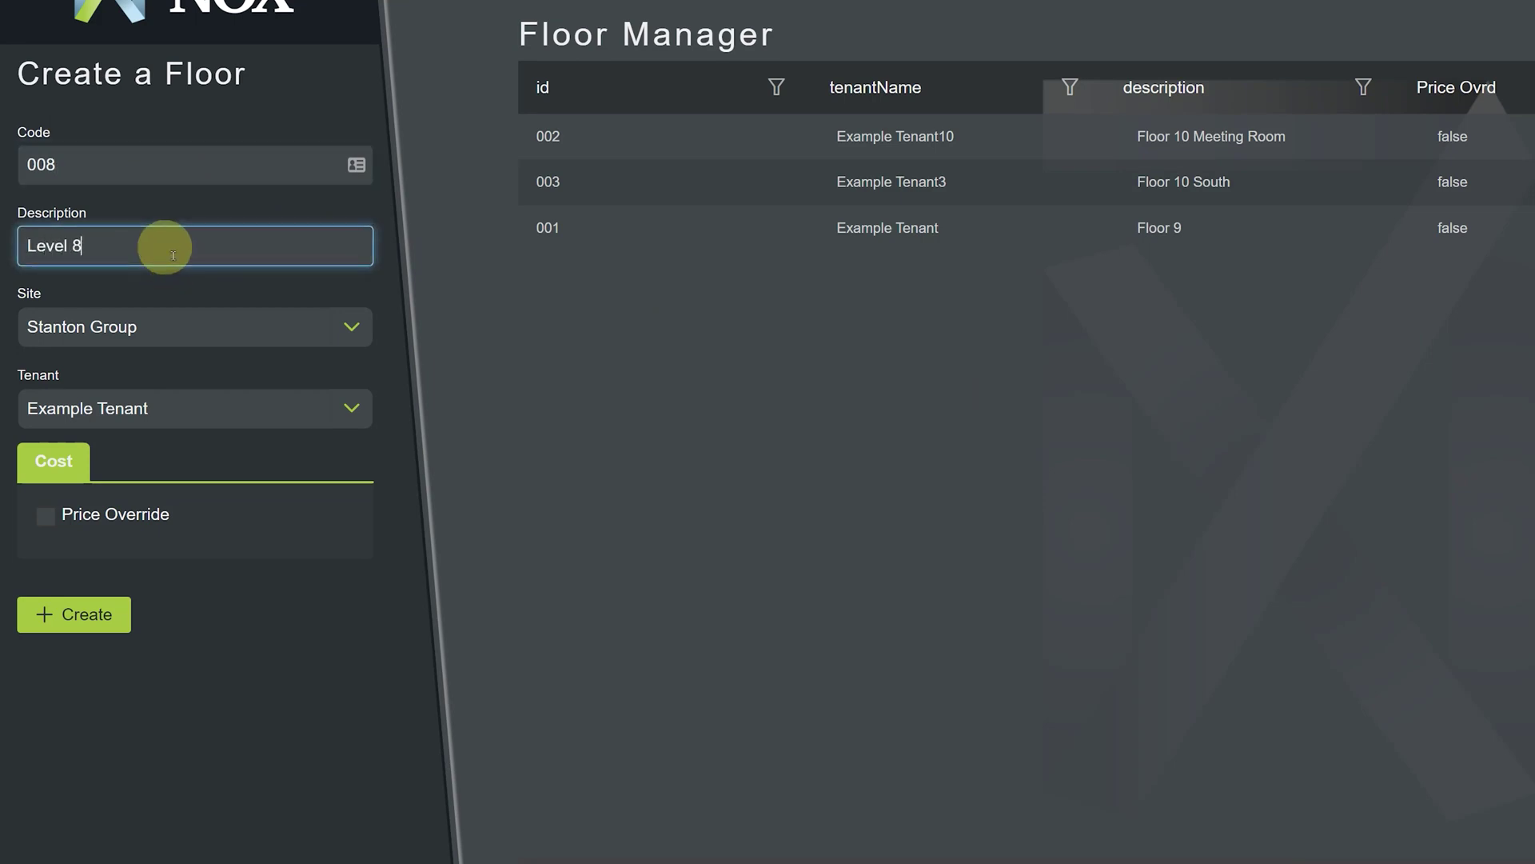
left_click(351, 331)
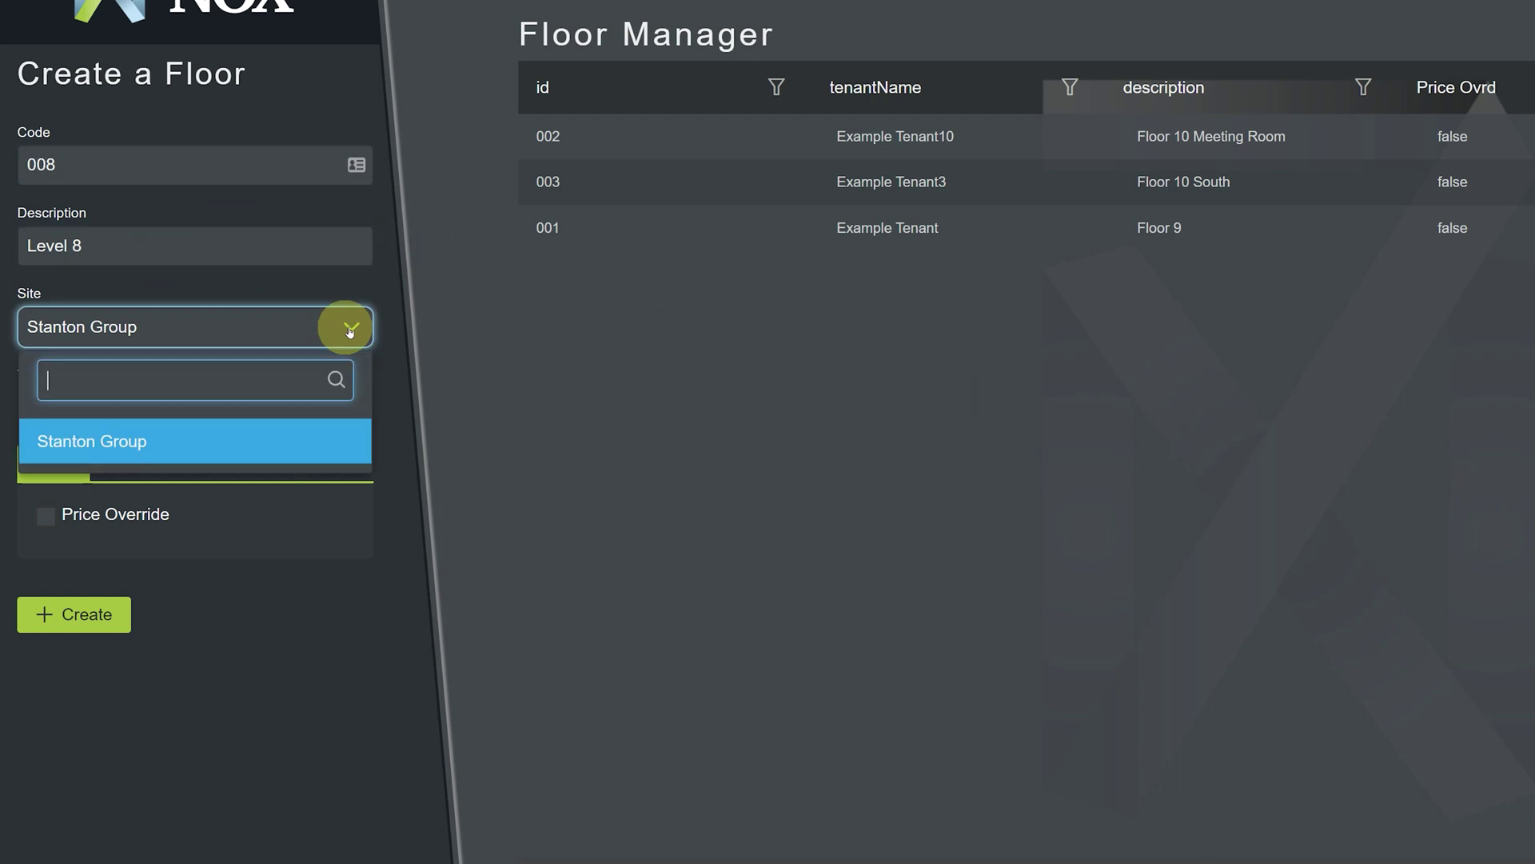
left_click(315, 439)
left_click(351, 410)
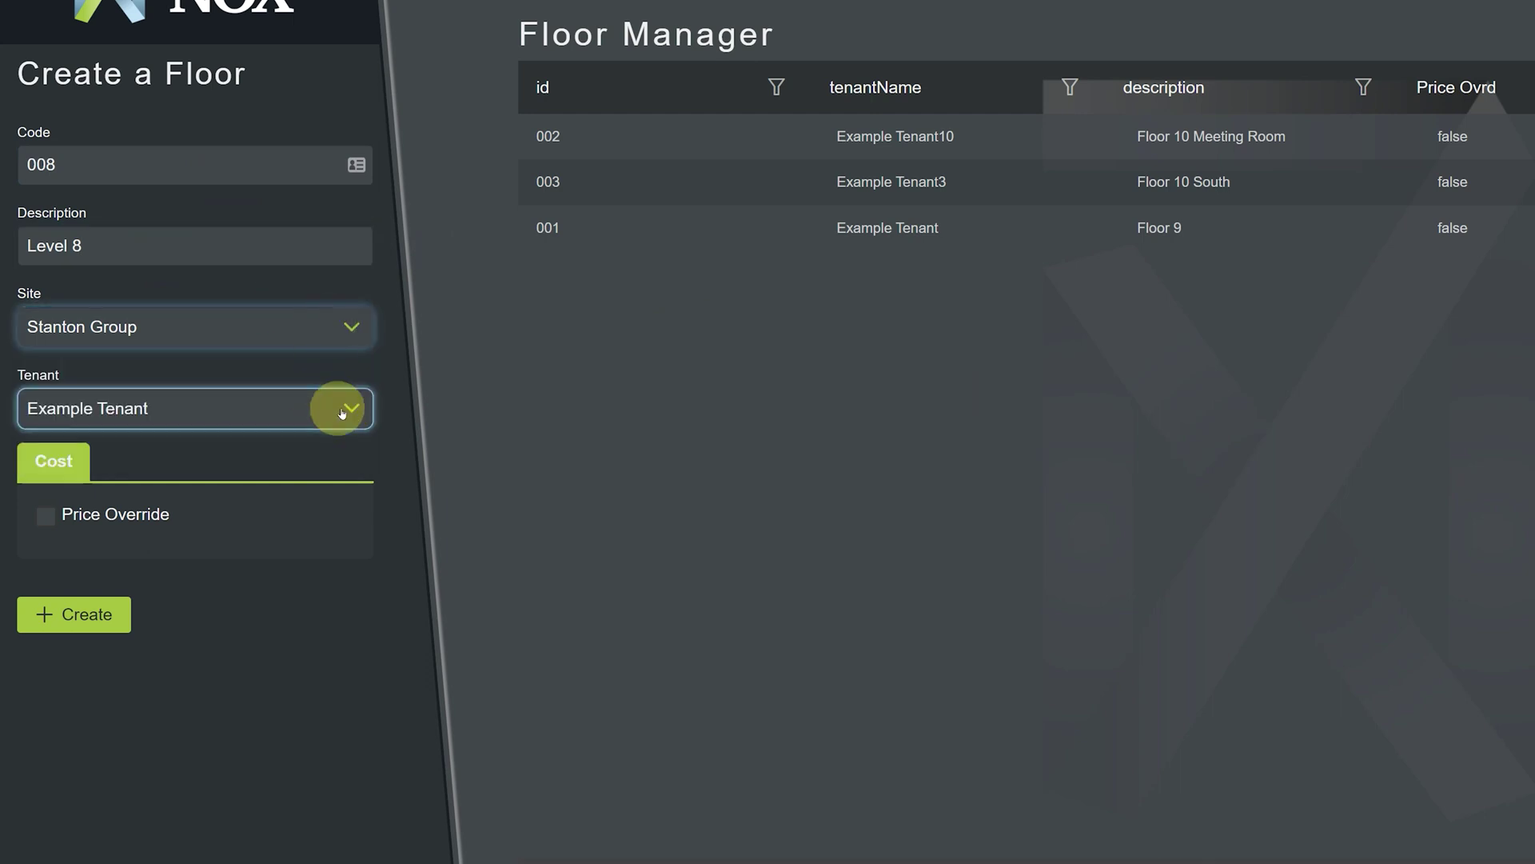
left_click(351, 409)
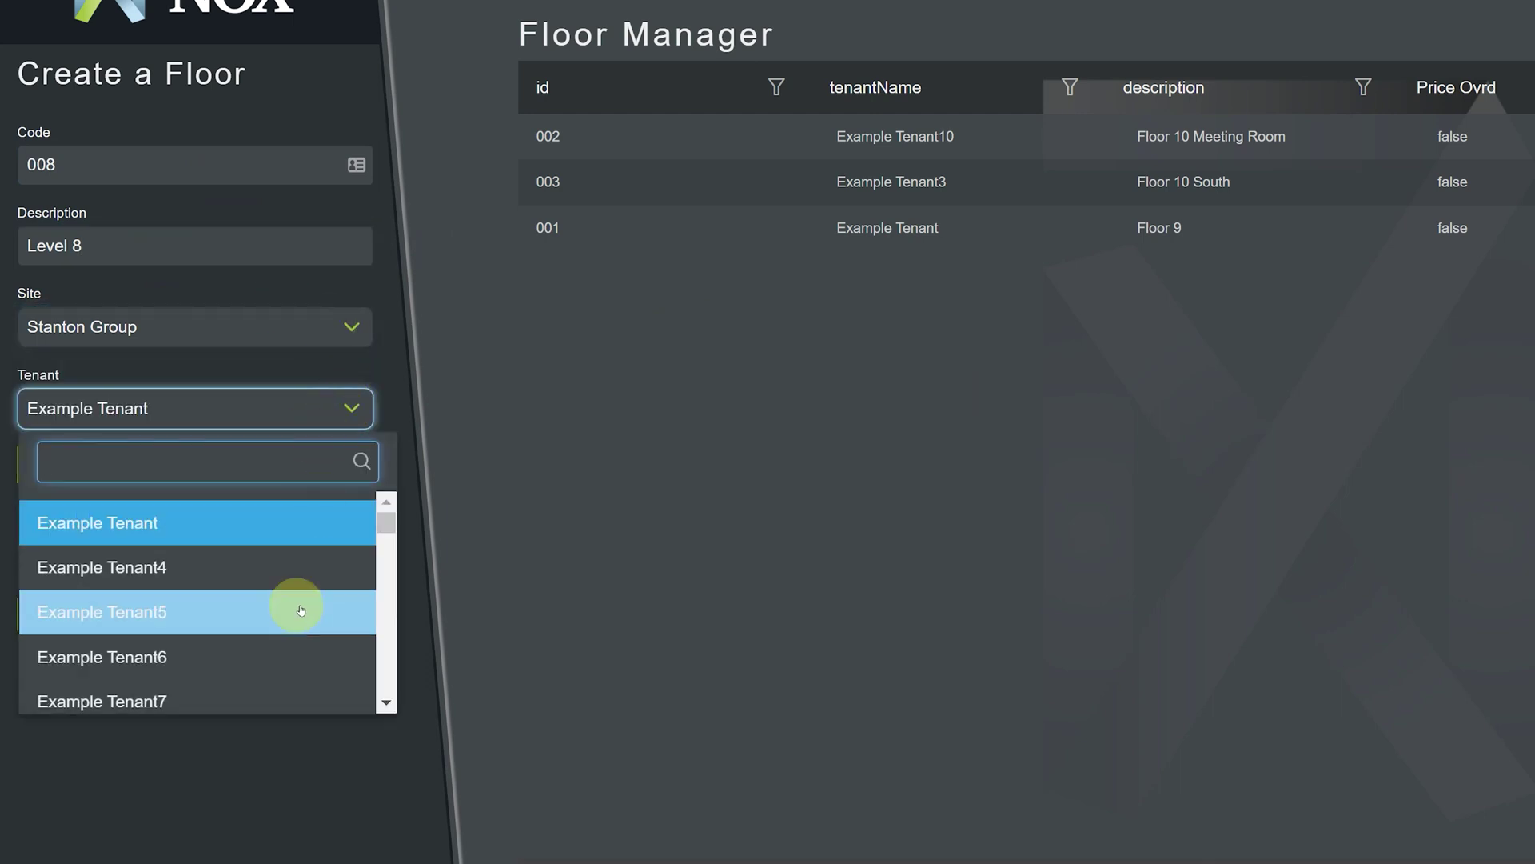
scroll(268, 594, "down", 2)
left_click(268, 590)
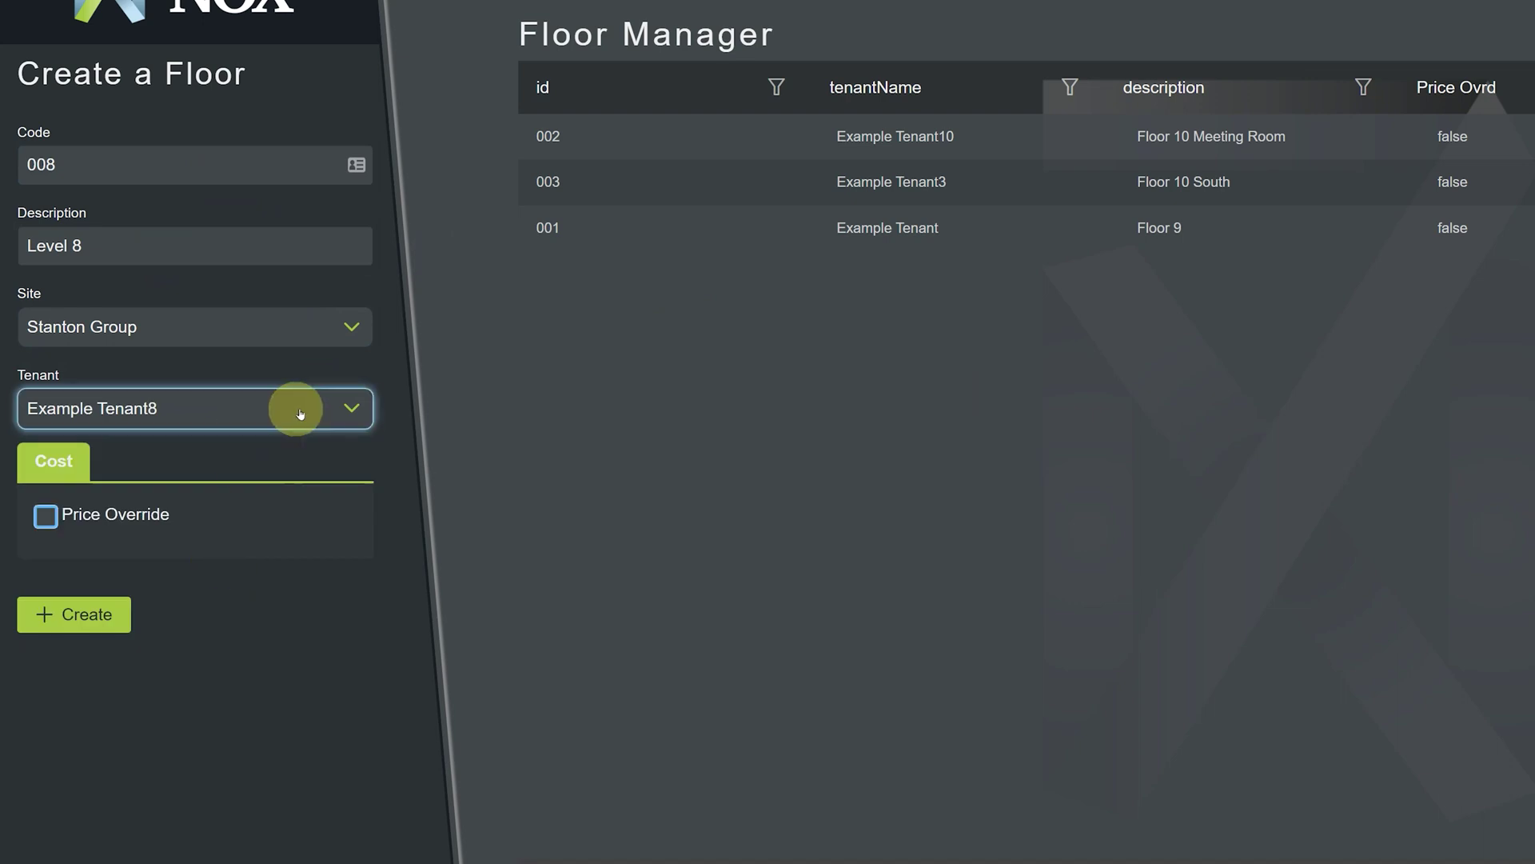
left_click(46, 516)
left_click(45, 516)
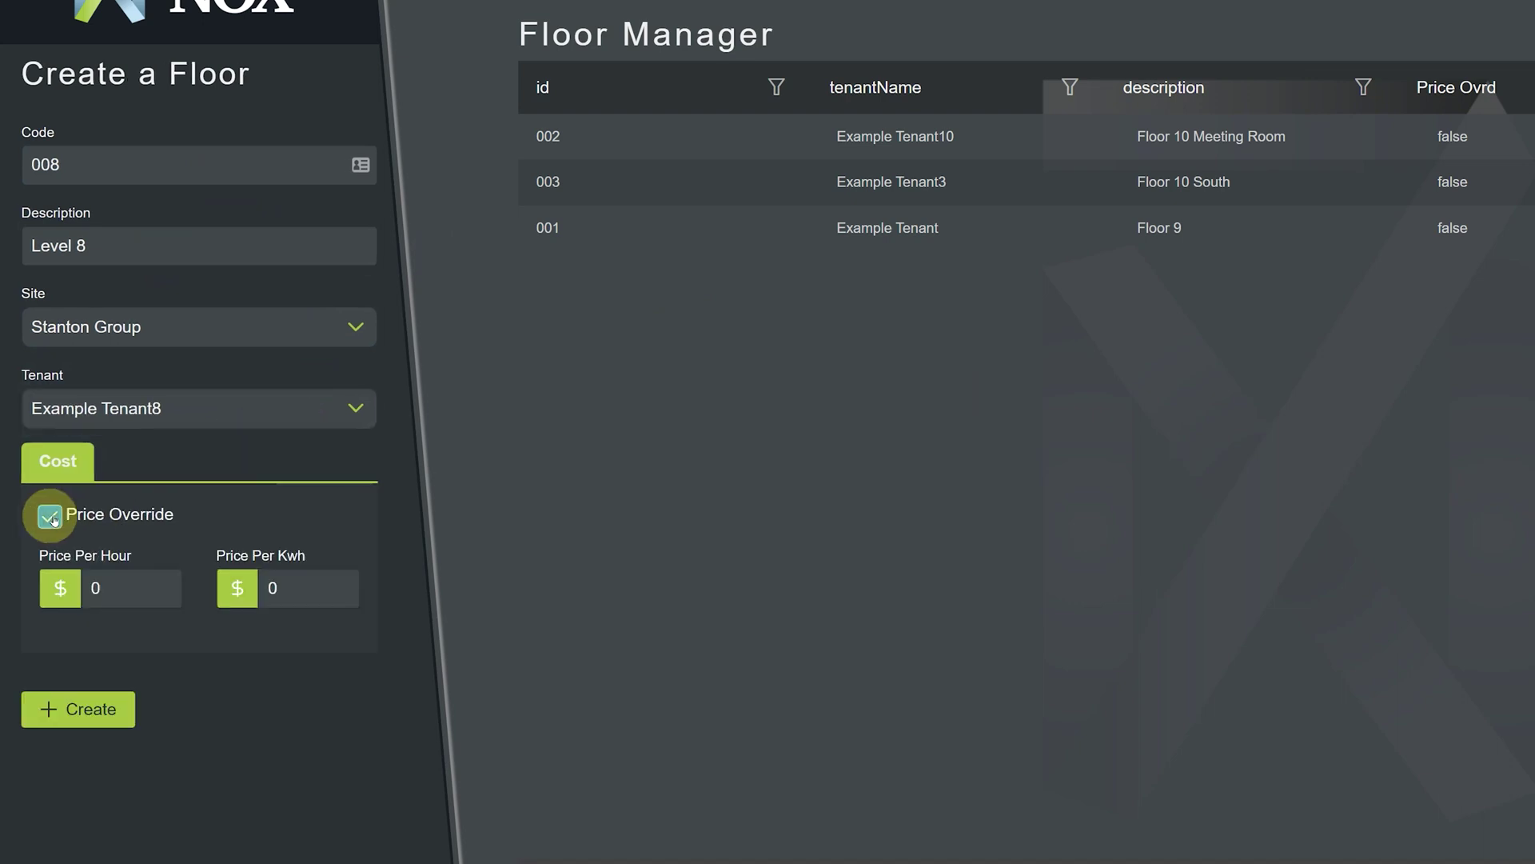
left_click(133, 590)
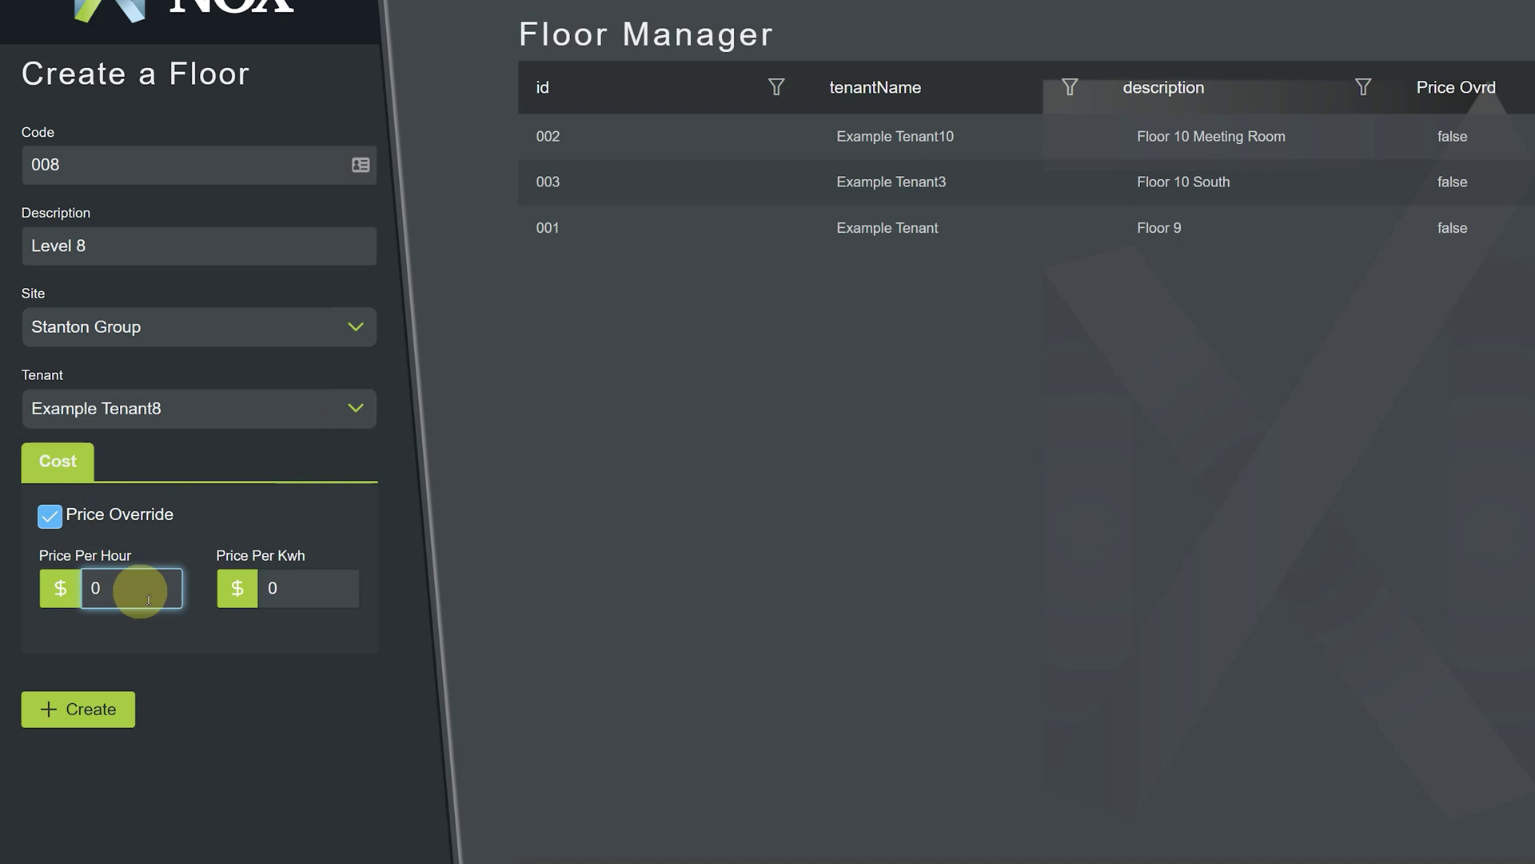
left_click(276, 587)
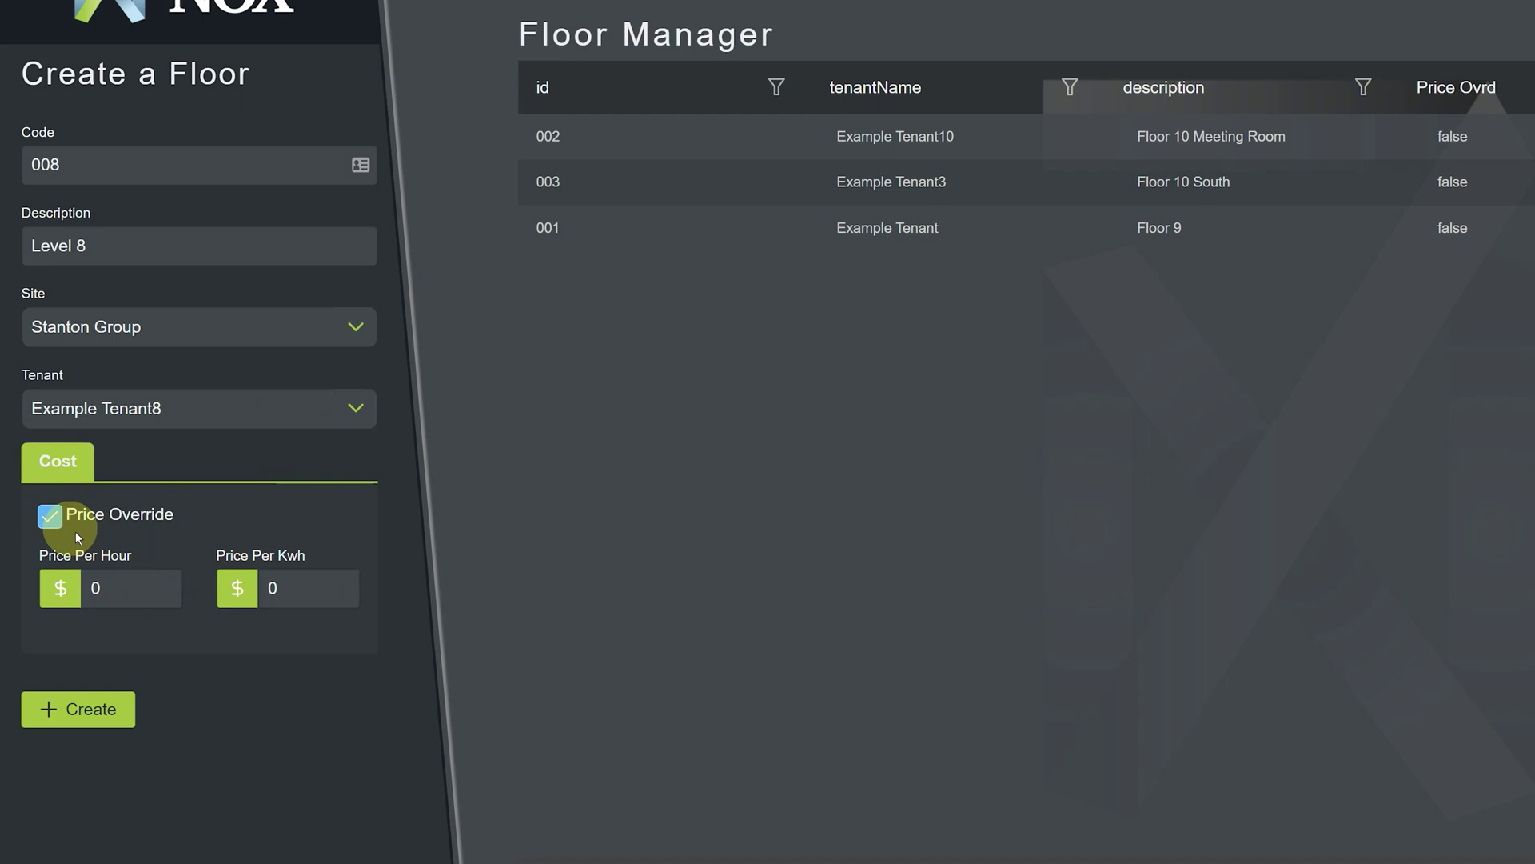
left_click(54, 518)
left_click(50, 516)
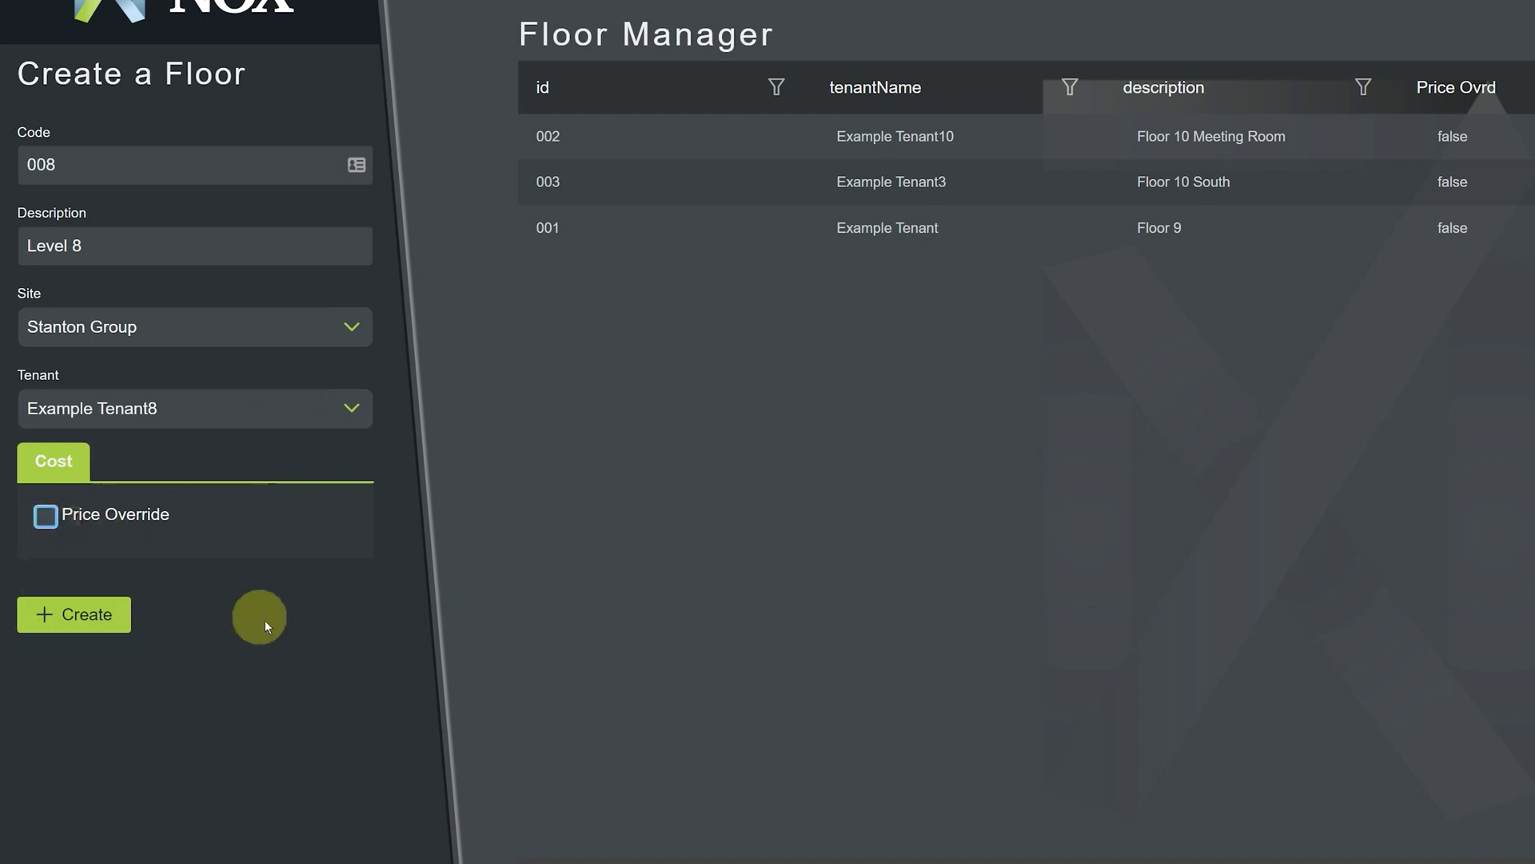
Step: Create floor 008 so it appears as the fourth floor in the list
left_click(113, 618)
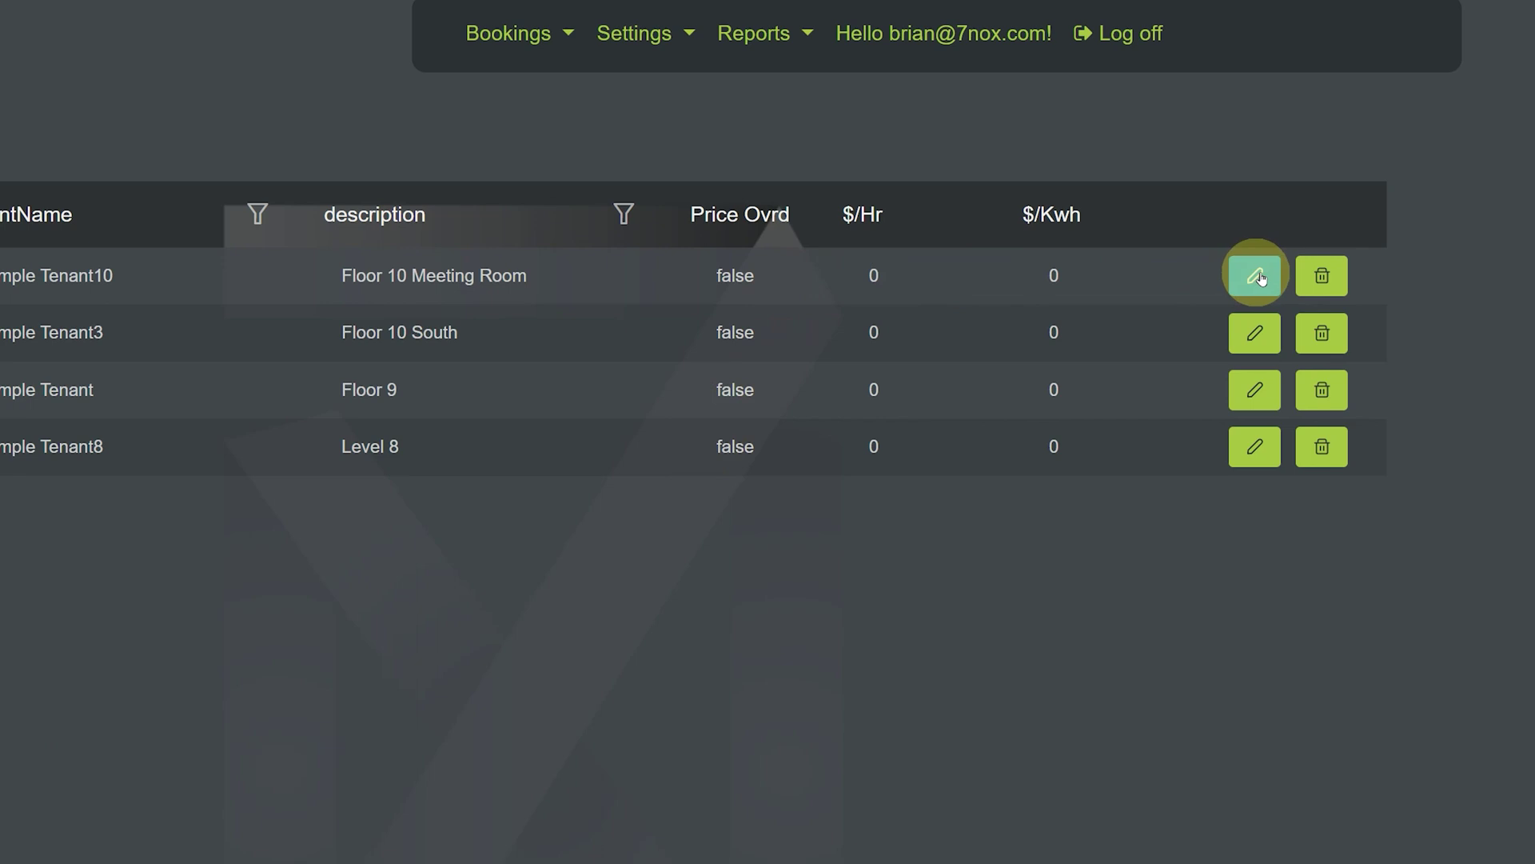
Step: Review floor 002's Floor 10 Meeting Room and Example Tenant10 details, then save it unchanged
left_click(1257, 277)
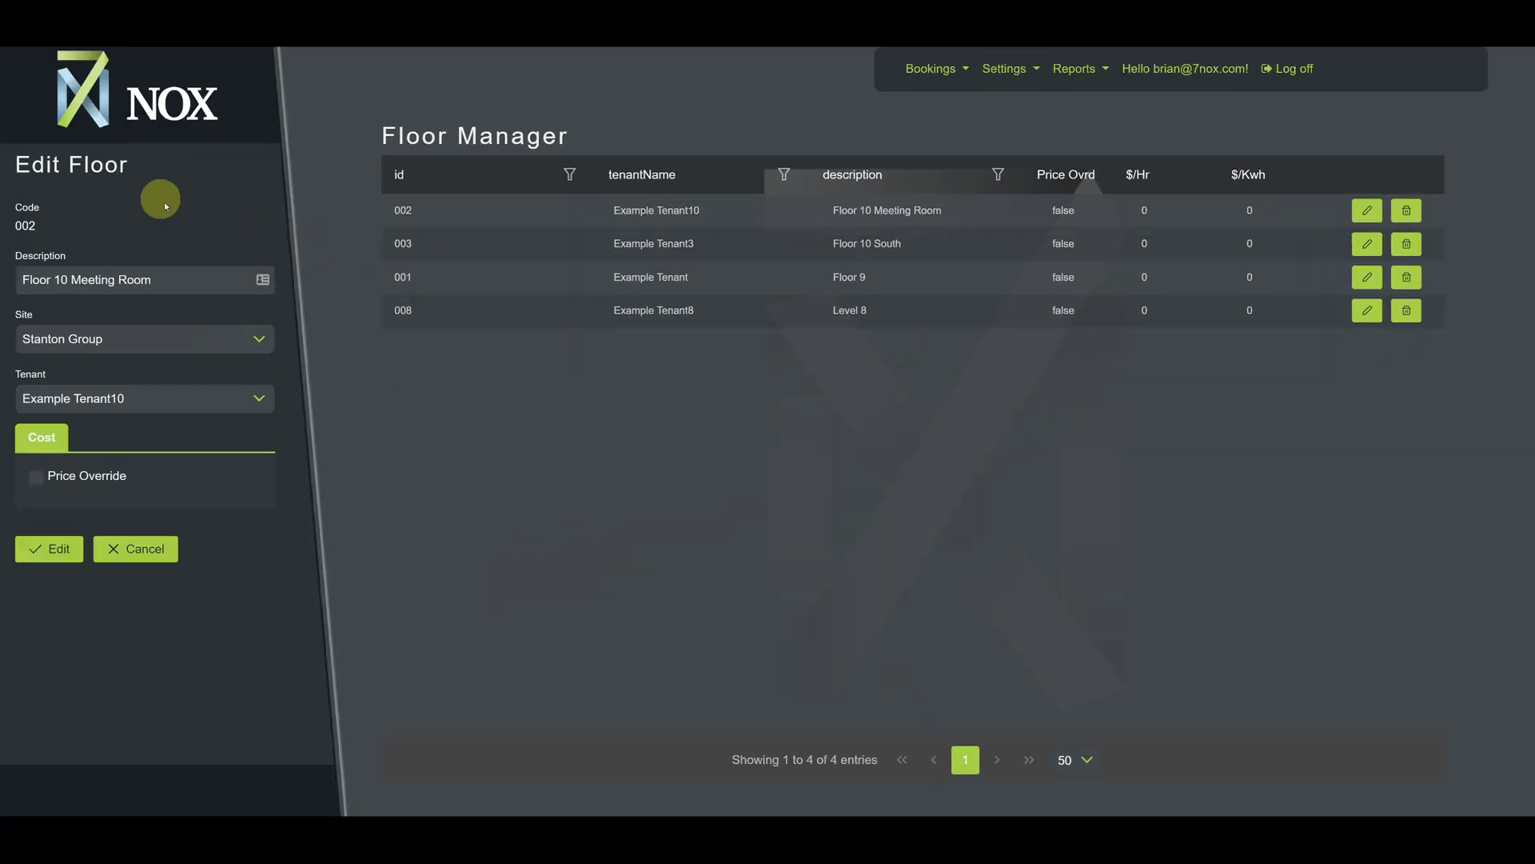
left_click(144, 280)
left_click(145, 338)
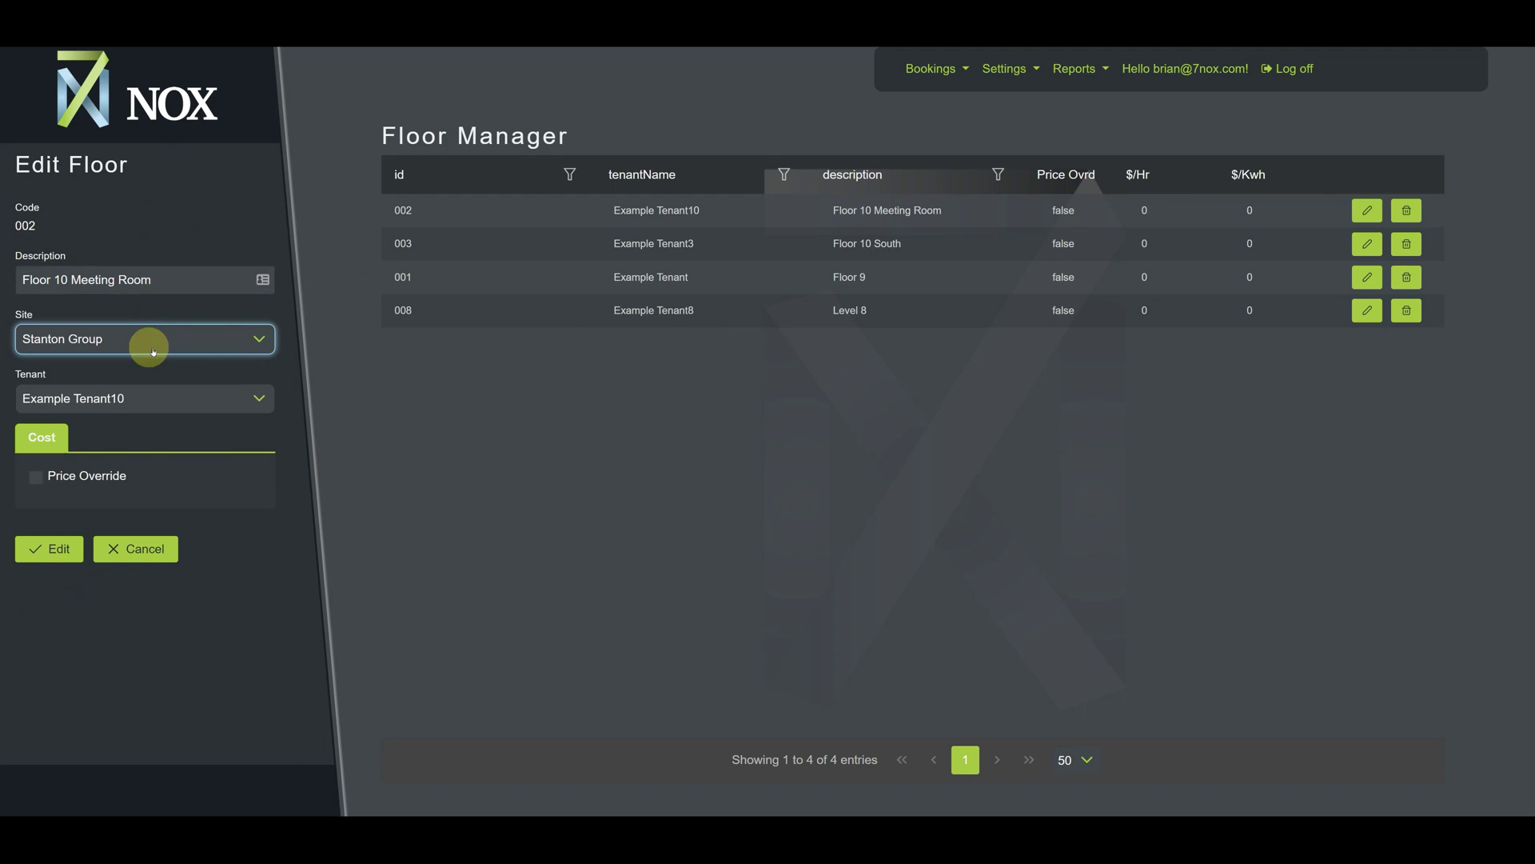
left_click(144, 398)
left_click(175, 286)
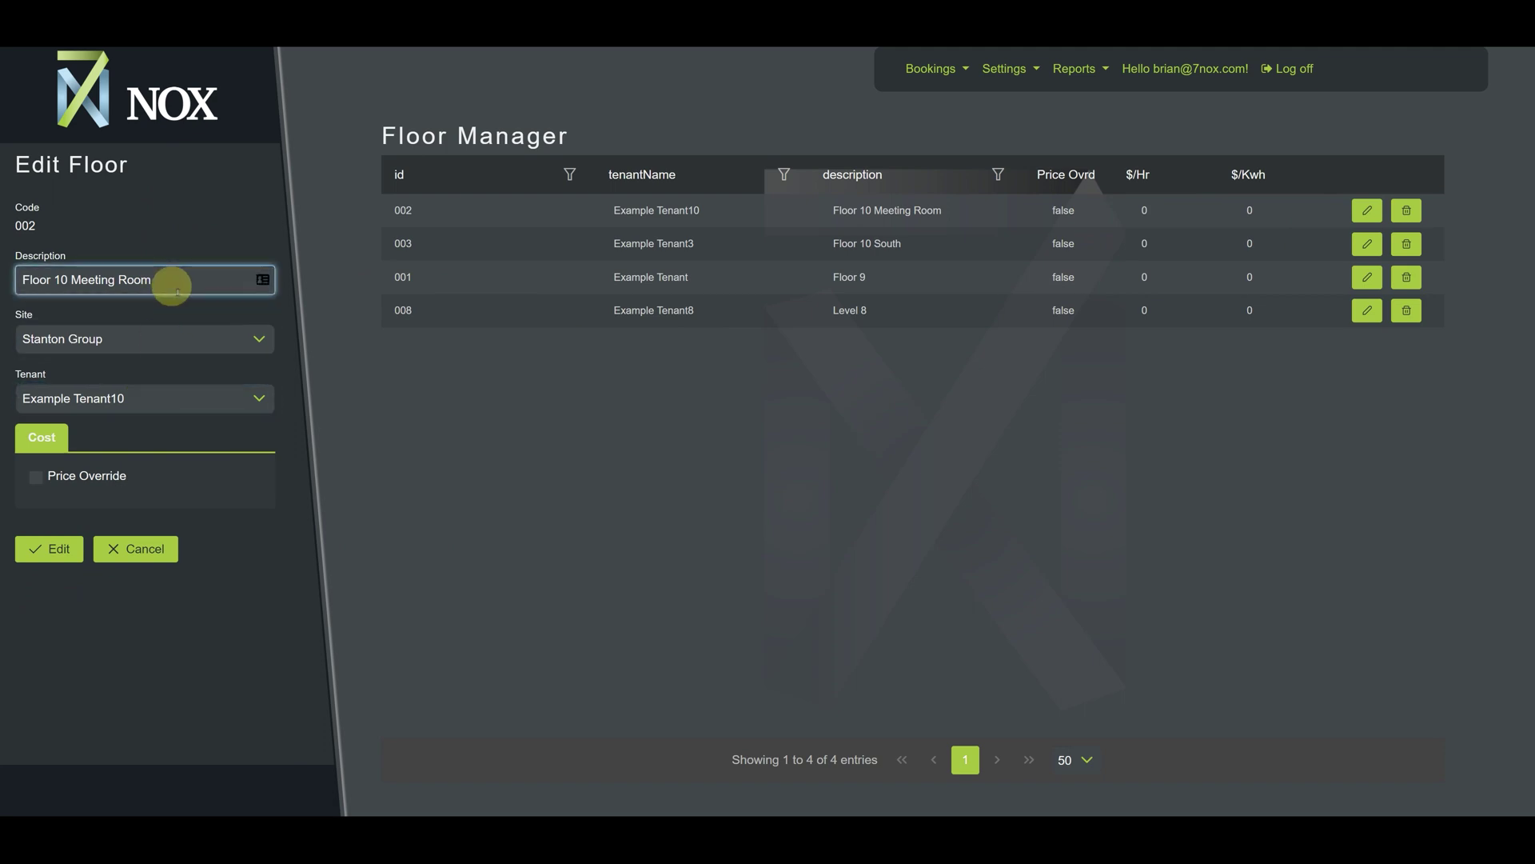
left_click(168, 400)
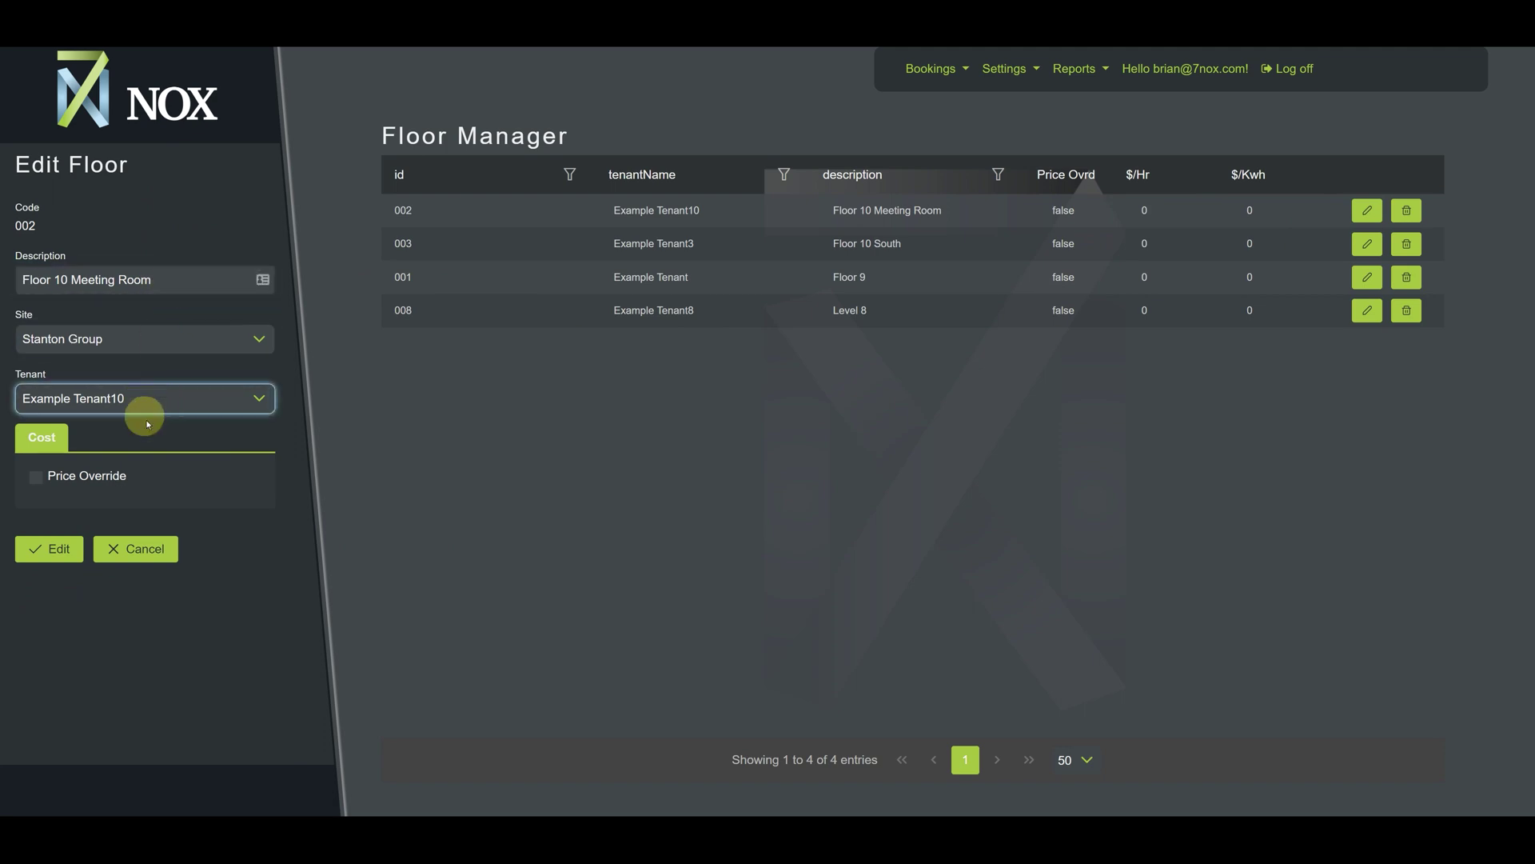
left_click(36, 477)
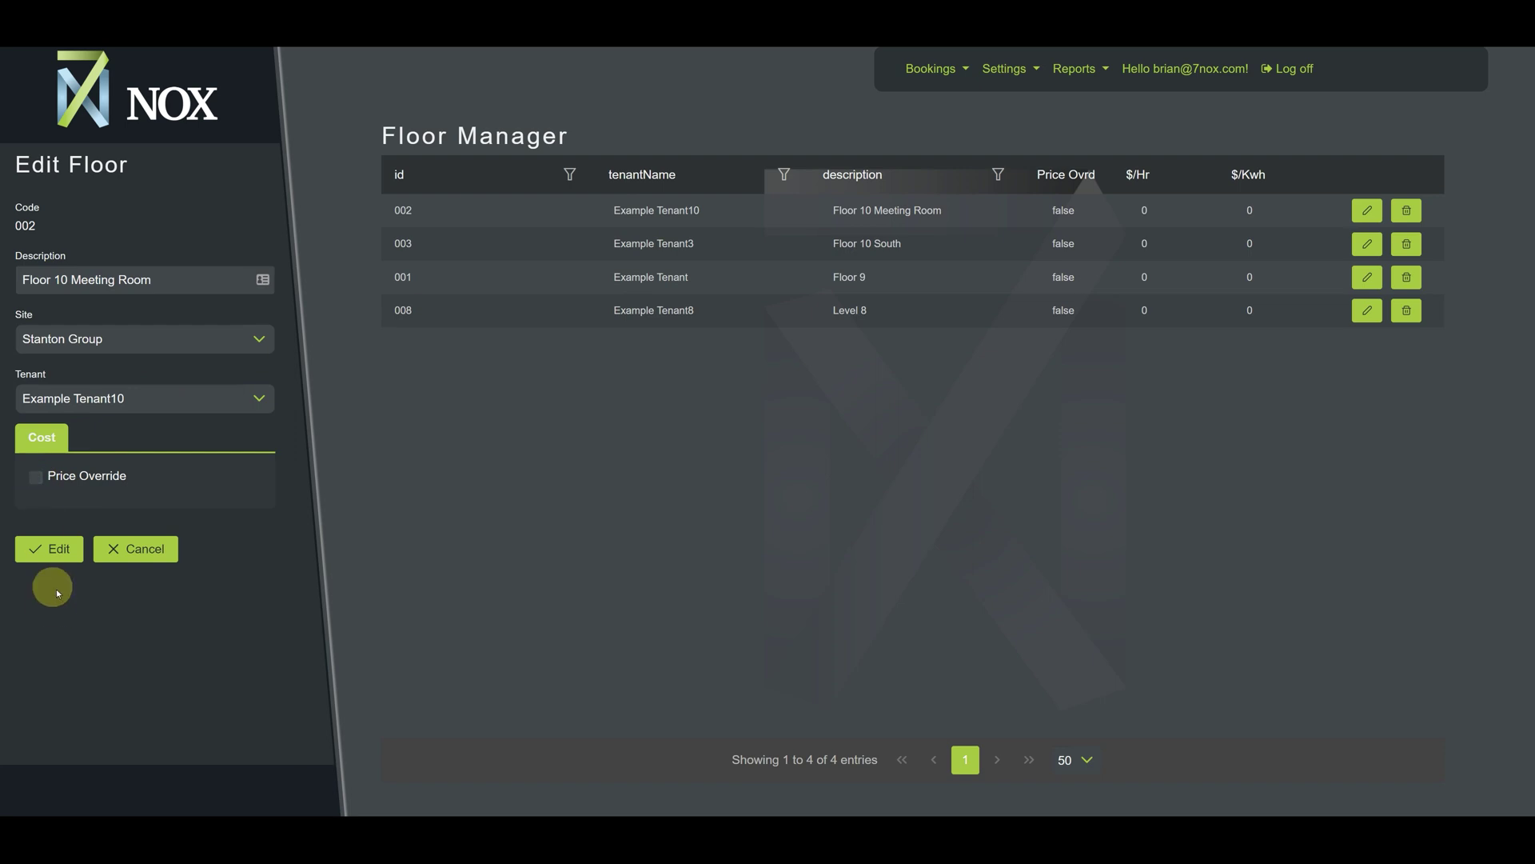
left_click(49, 549)
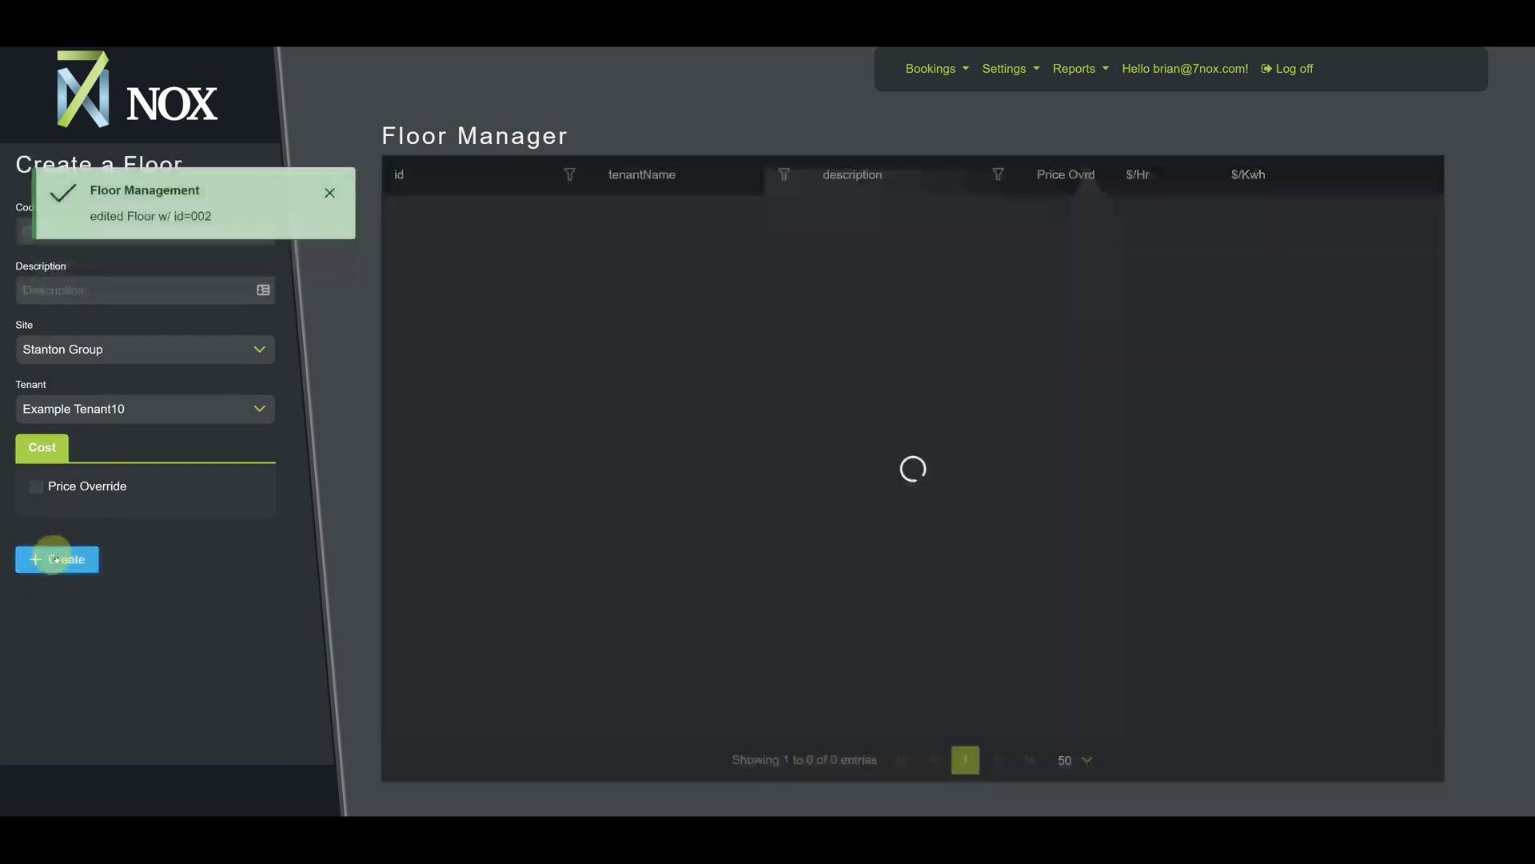
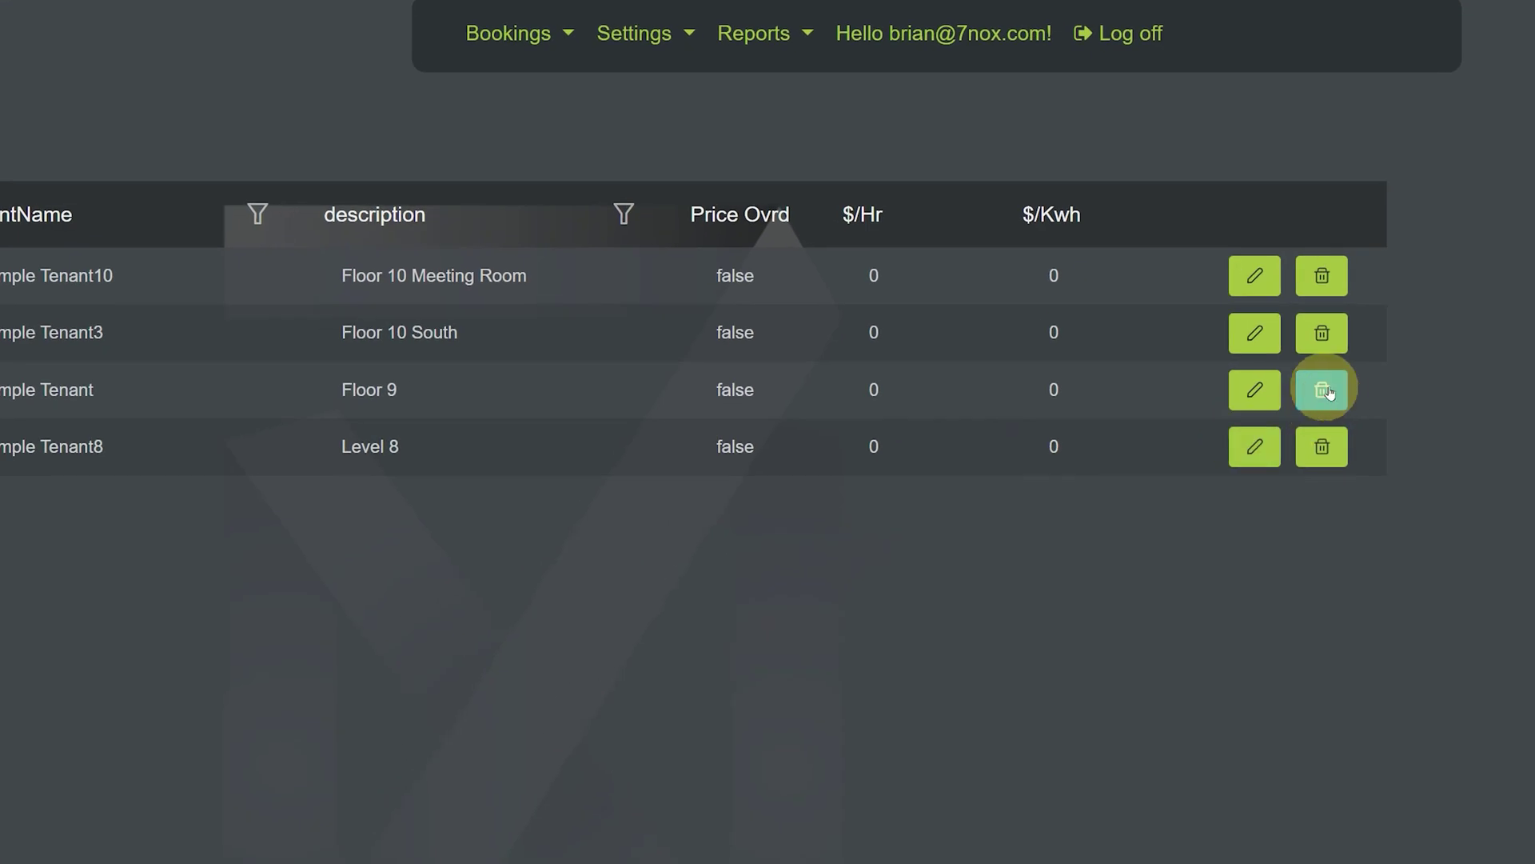
Step: Delete Floor 9 (id 001) from the Floor Manager and confirm the deletion
left_click(1323, 390)
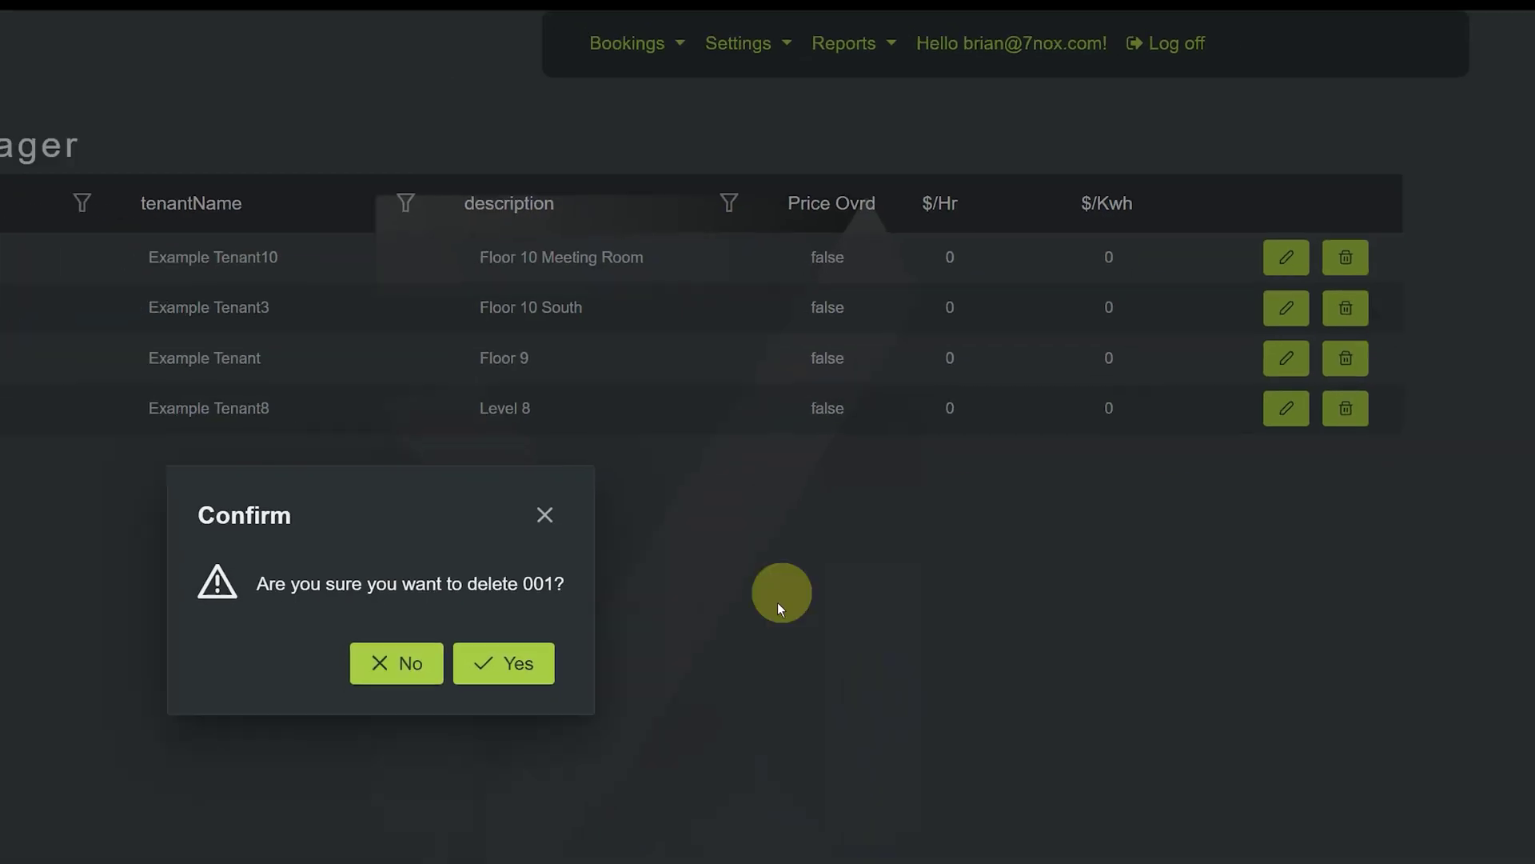
left_click(848, 480)
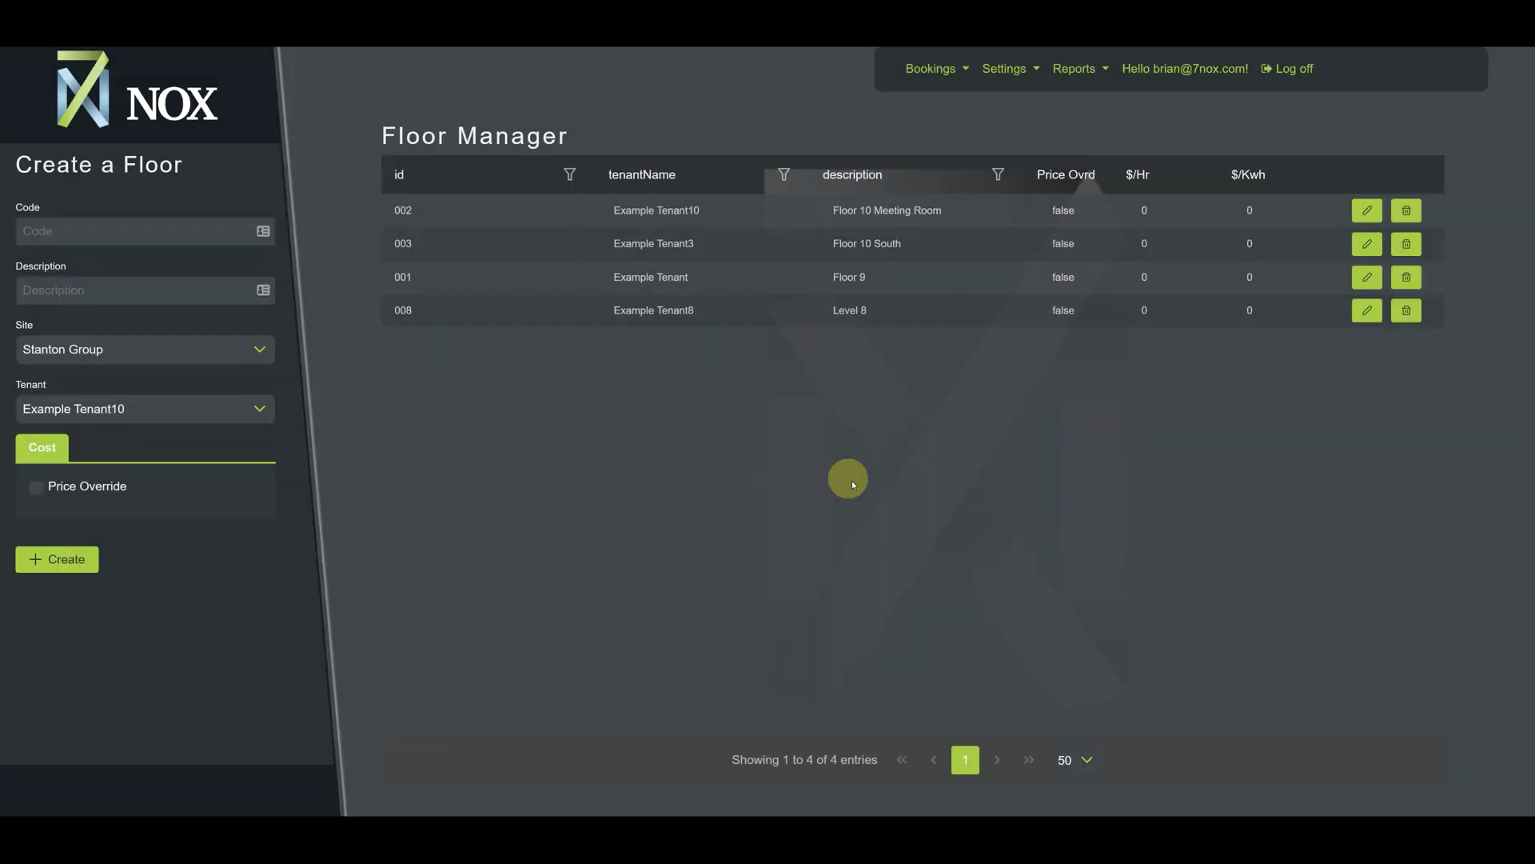